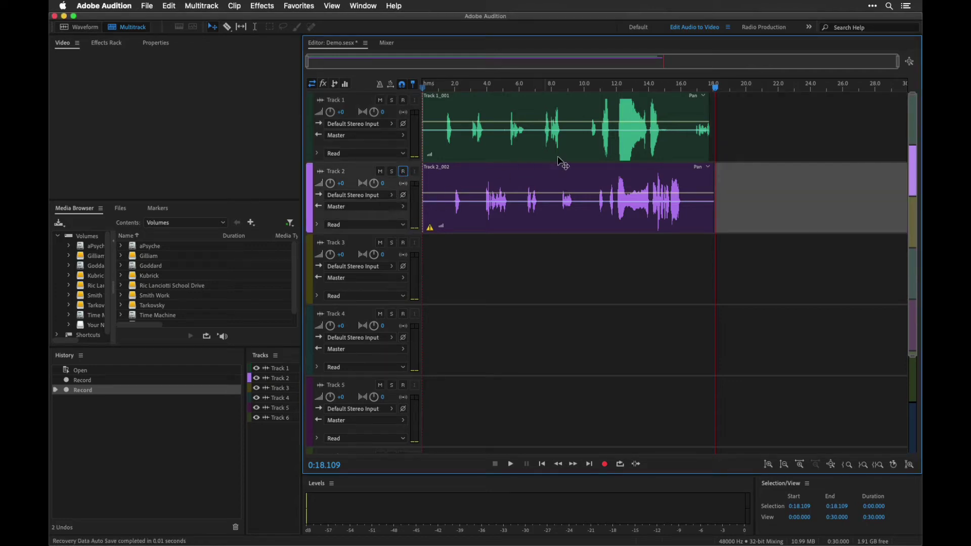
Step: Play back the end of the Track 1 clip from about 14 seconds
left_click_drag(717, 91, 652, 92)
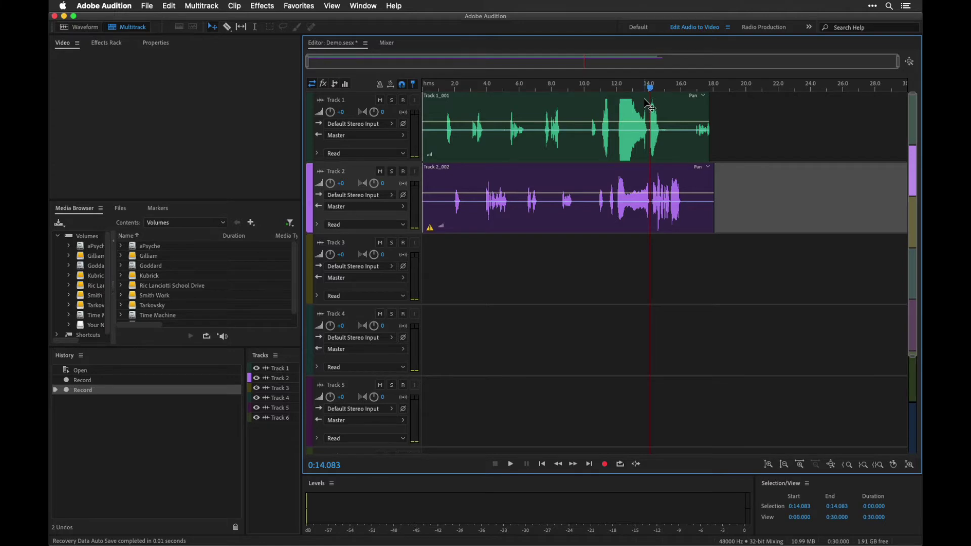
key("space")
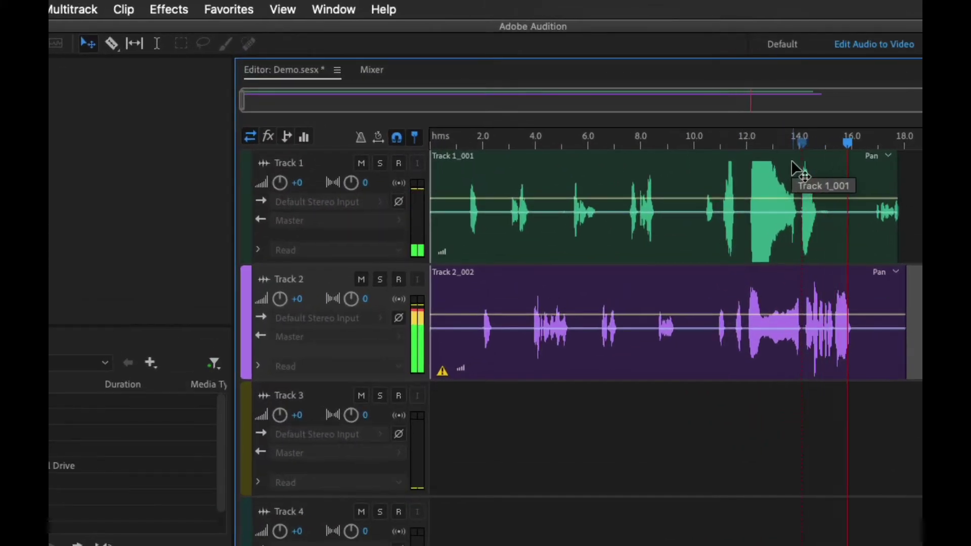
key("space")
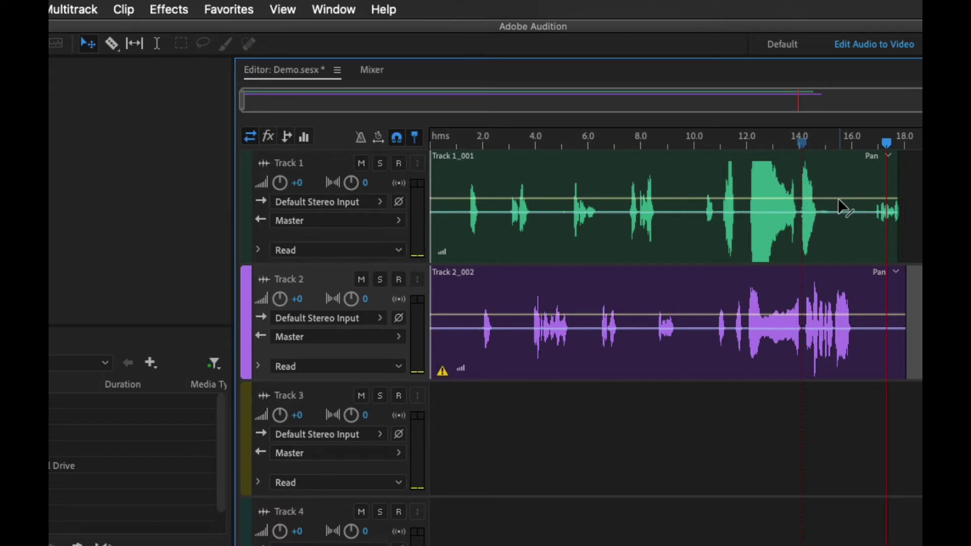
Step: Try cutting the Track 1 end at 16.4 s, undo it, and trim the clip to end near 15.3 s
left_click(111, 44)
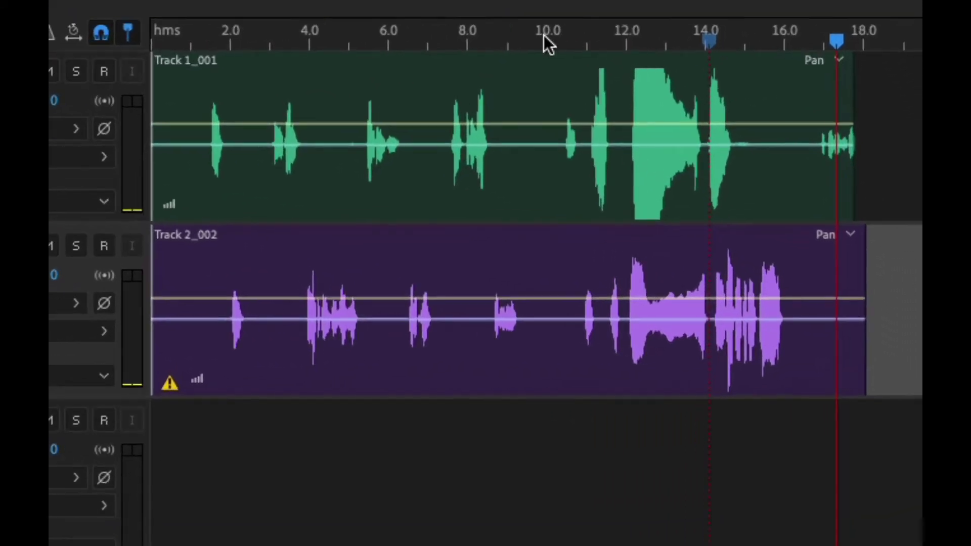
left_click(802, 136)
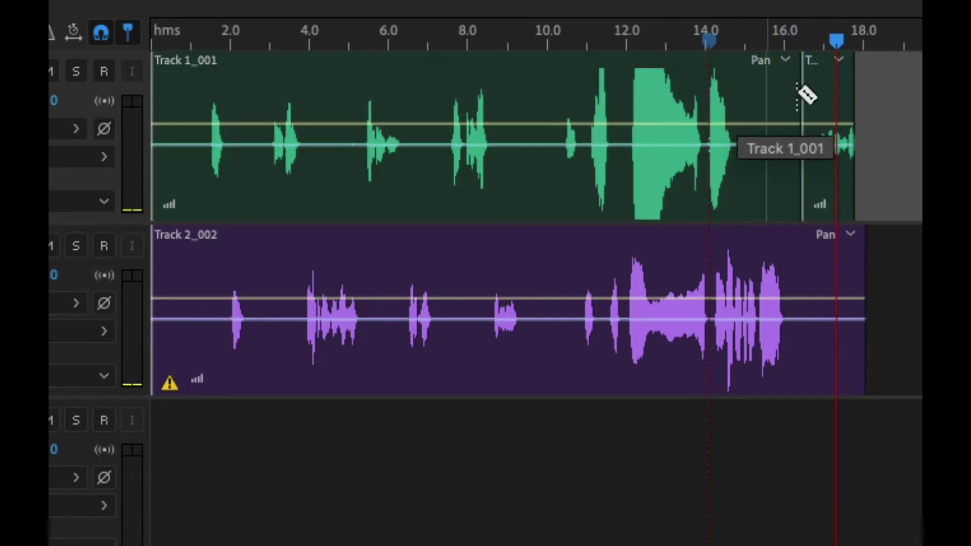
key("v")
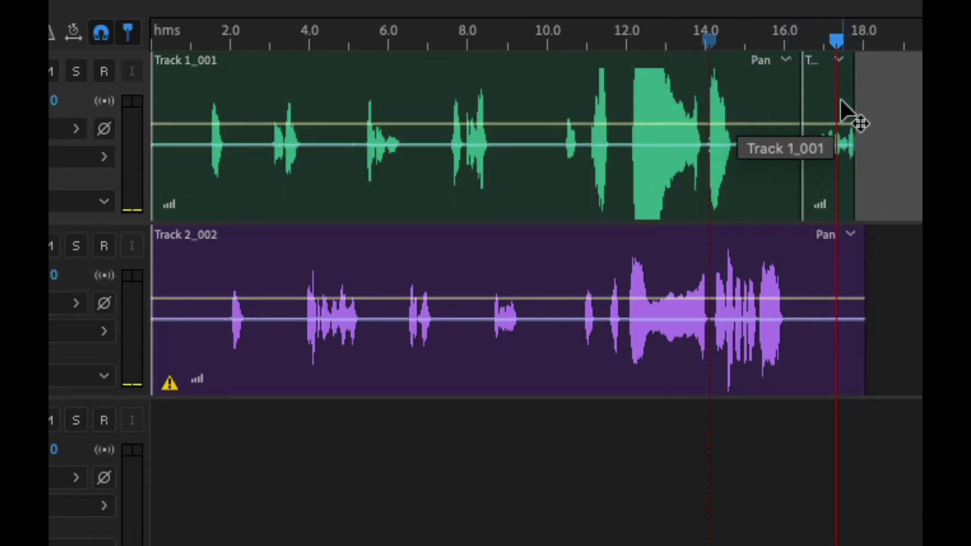
mouse_move(838, 96)
left_mouse_down()
mouse_move(898, 98)
mouse_move(843, 104)
left_mouse_up()
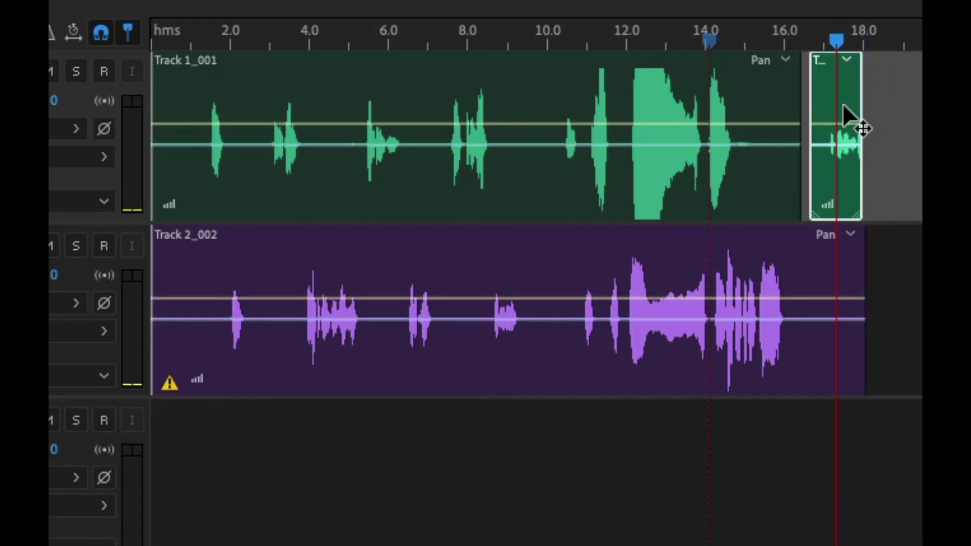
key("Delete")
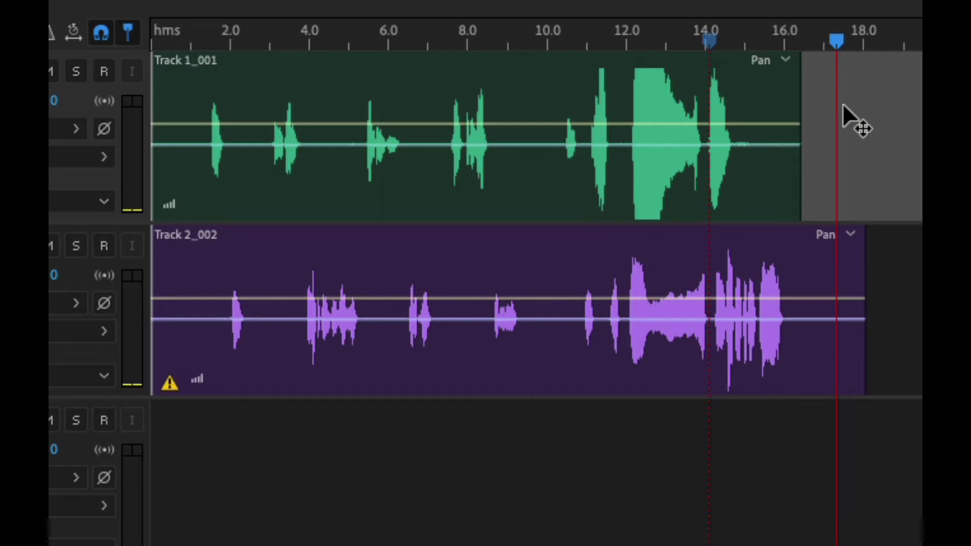
key("ctrl+z")
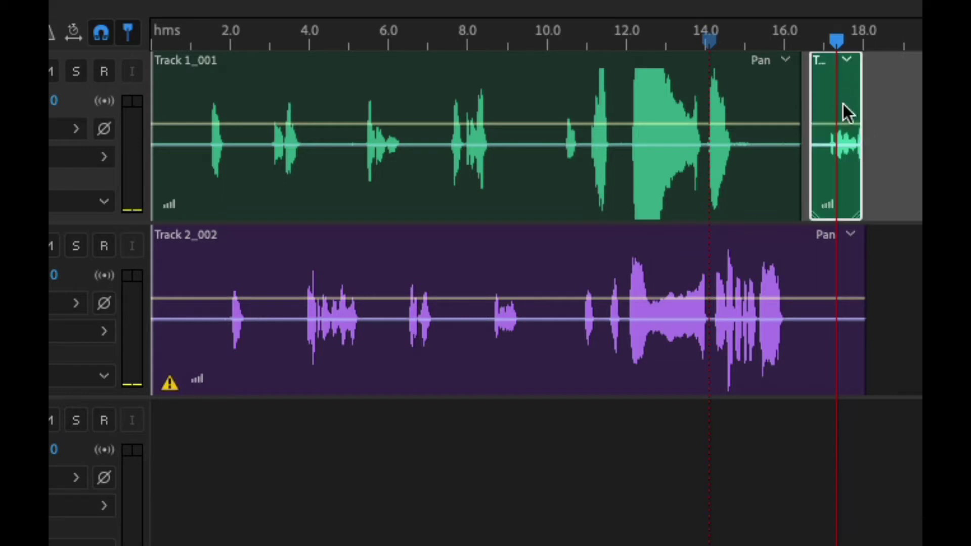
key("ctrl+z")
key("ctrl+z")
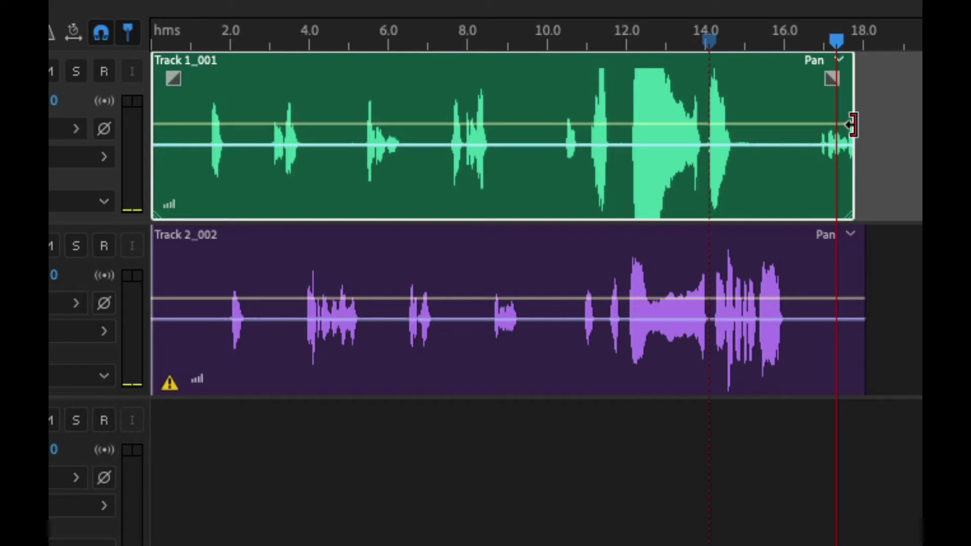
left_click_drag(850, 124, 761, 140)
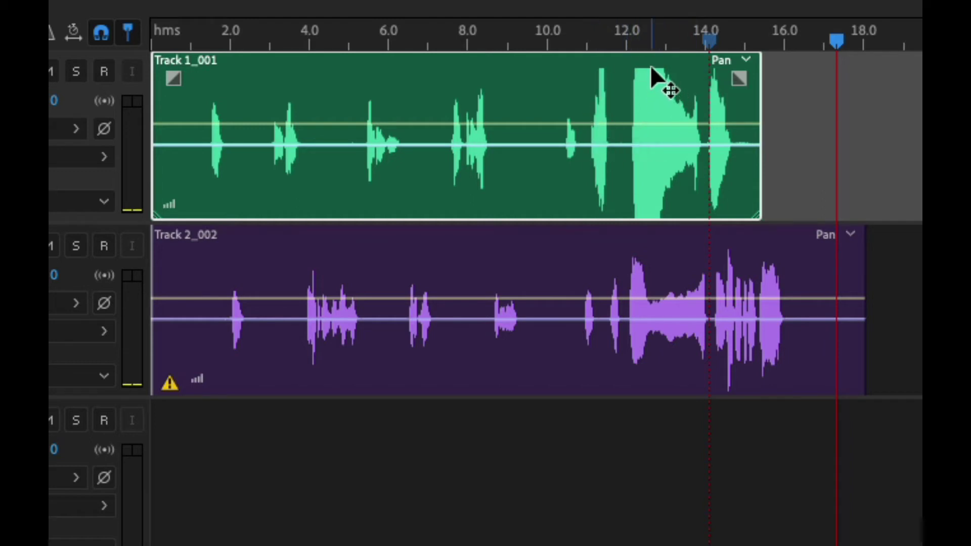
left_click_drag(656, 38, 640, 40)
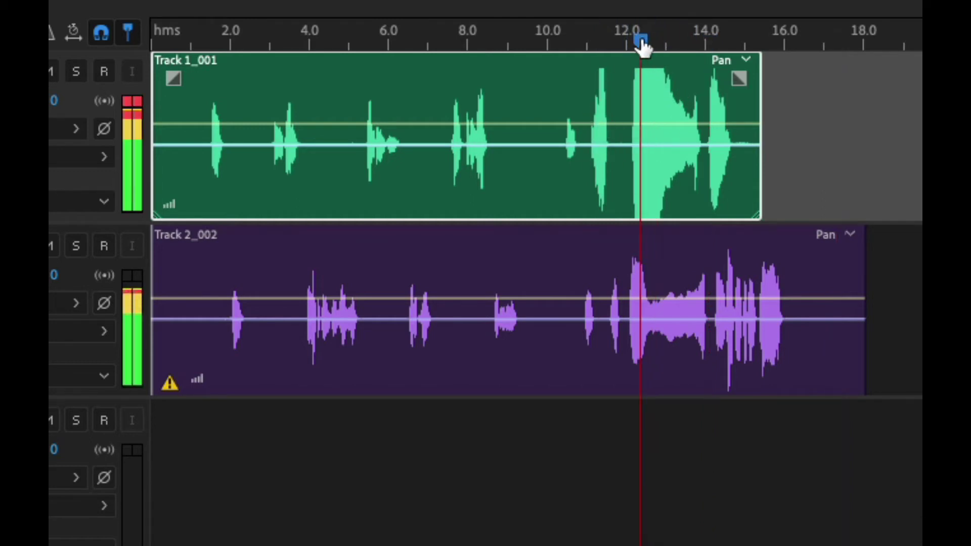
Step: Add Track 1 volume envelope points forming a dip between about 11.5 and 14 seconds
left_click(580, 123)
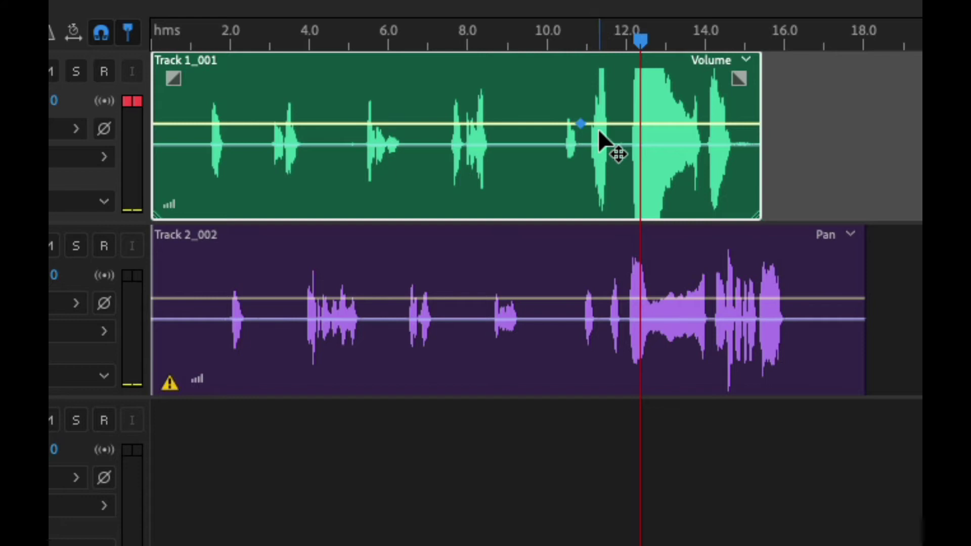
left_click_drag(606, 124, 602, 147)
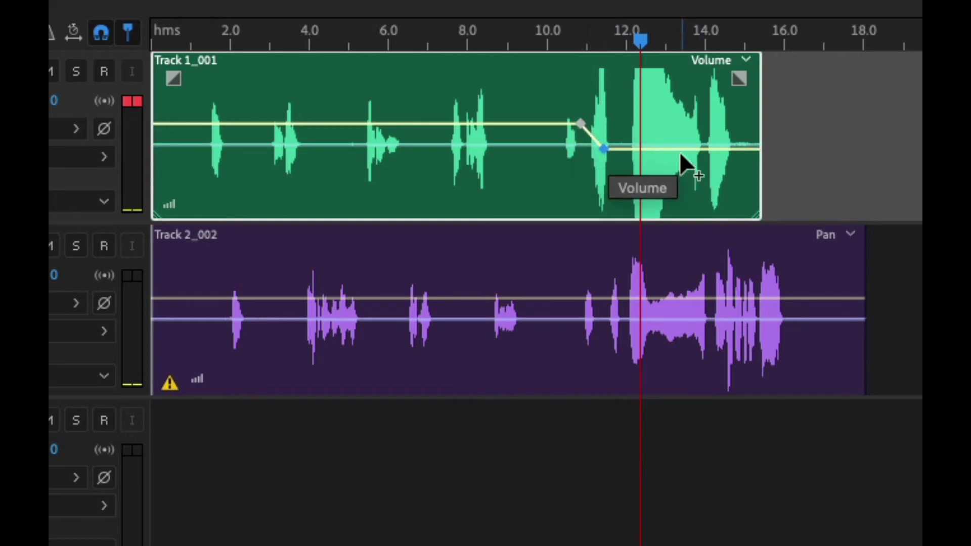
left_click(703, 148)
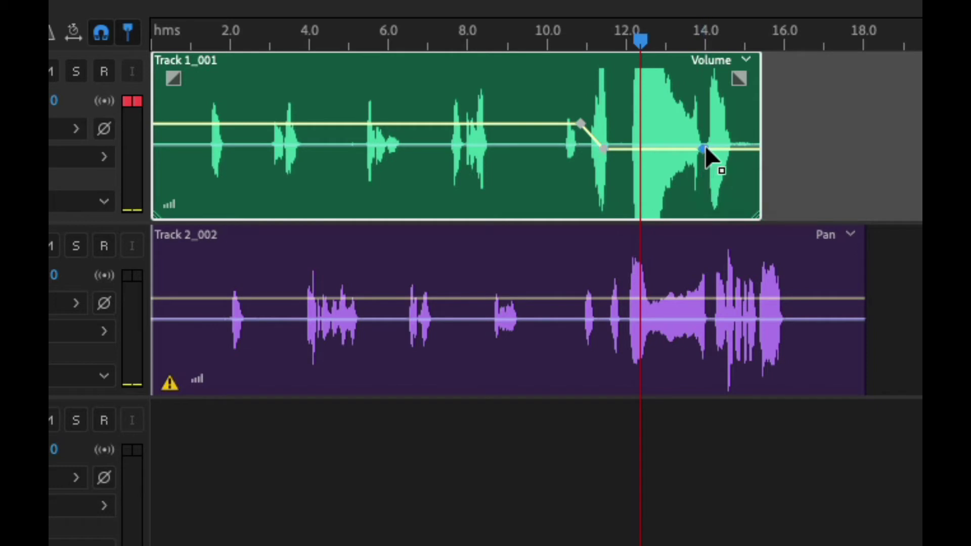
left_click_drag(713, 148, 714, 126)
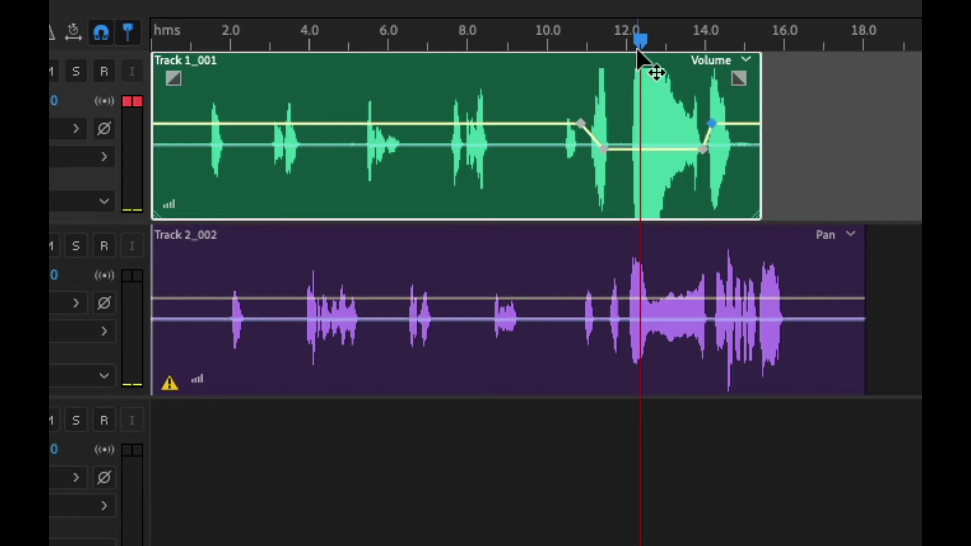
left_click_drag(640, 39, 656, 55)
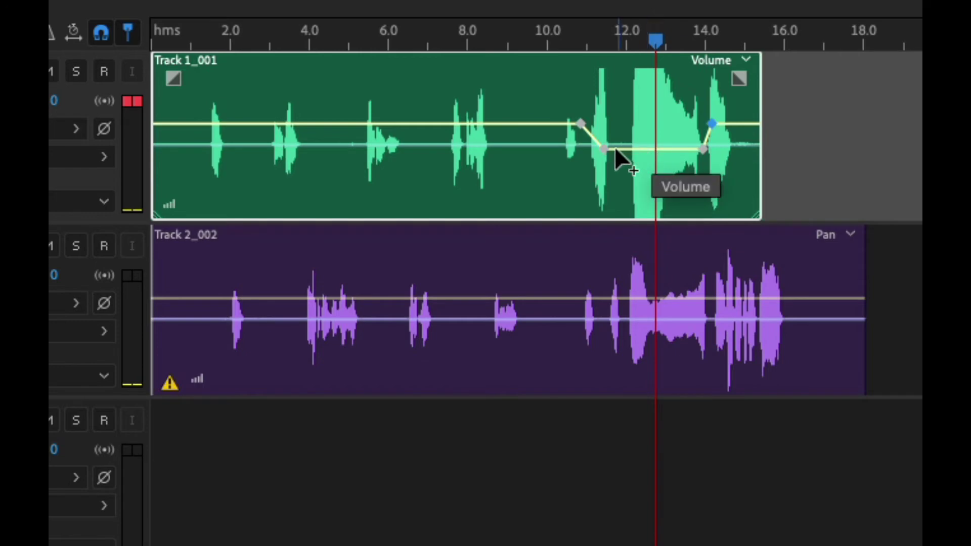
Step: Lower the dip's envelope points to about -14.5 dB and return to 8.6 s to hear it
left_click_drag(606, 147, 609, 174)
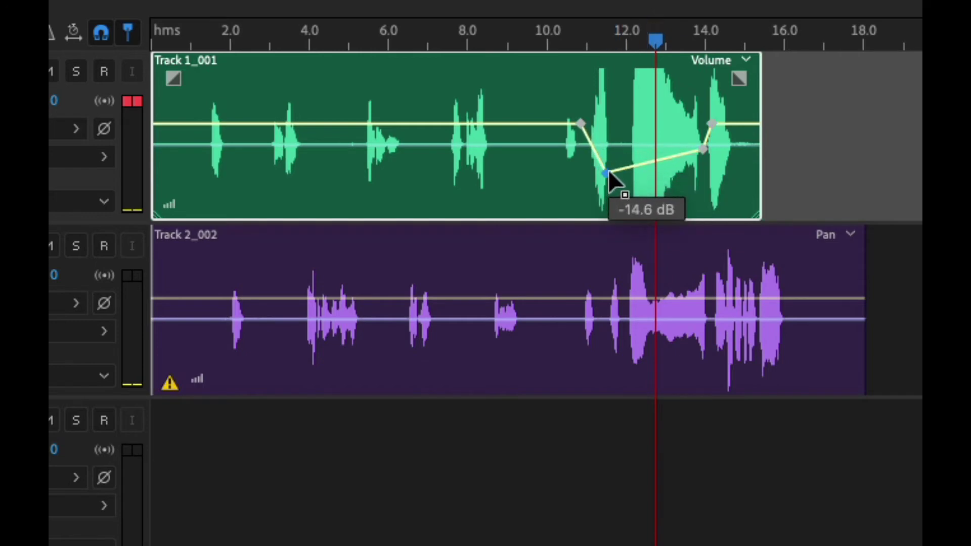
left_click_drag(703, 149, 703, 171)
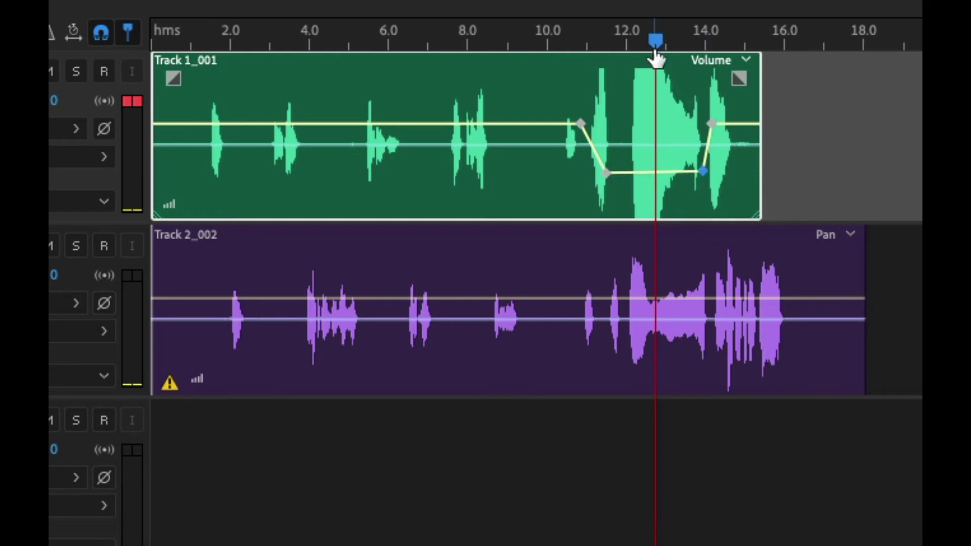
mouse_move(649, 40)
left_mouse_down()
mouse_move(498, 45)
mouse_move(522, 46)
left_mouse_up()
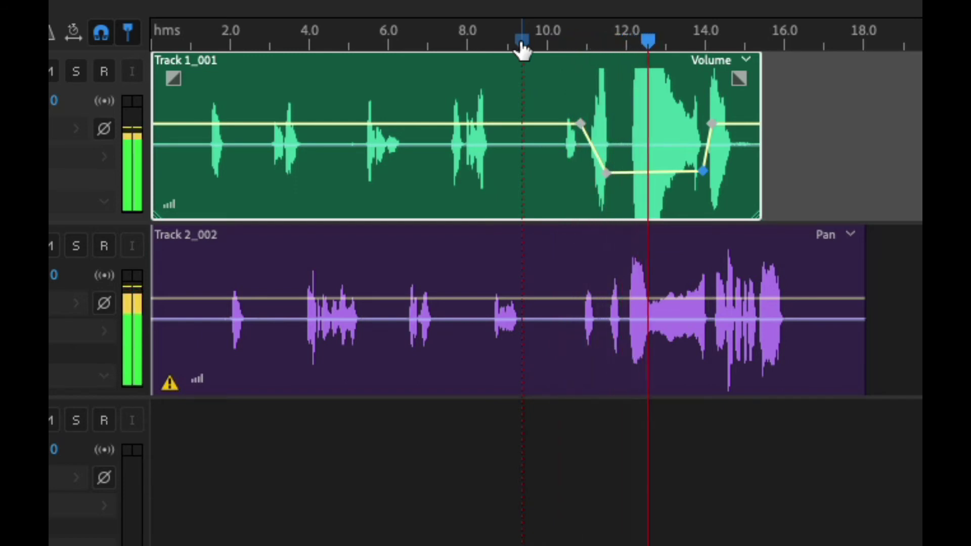
key("space")
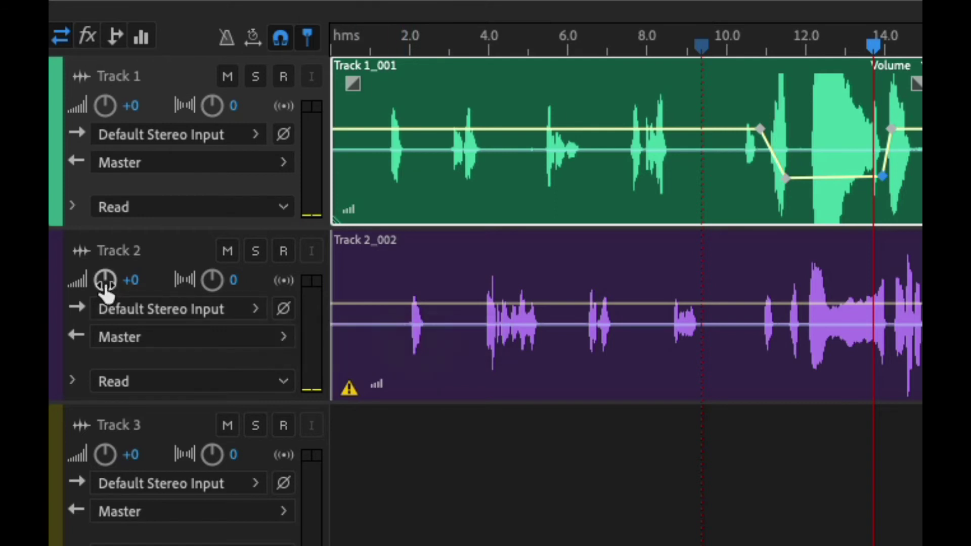
left_click_drag(105, 280, 84, 284)
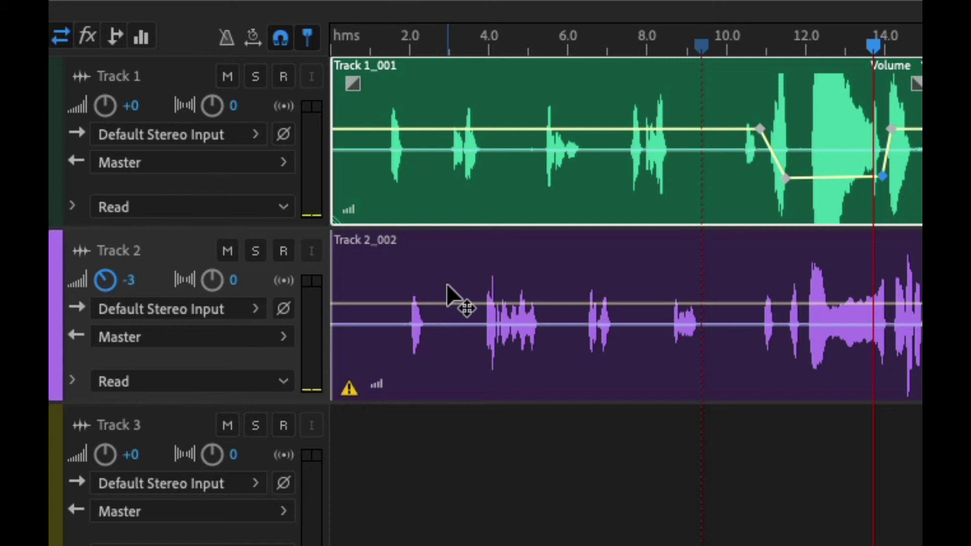
left_click(129, 281)
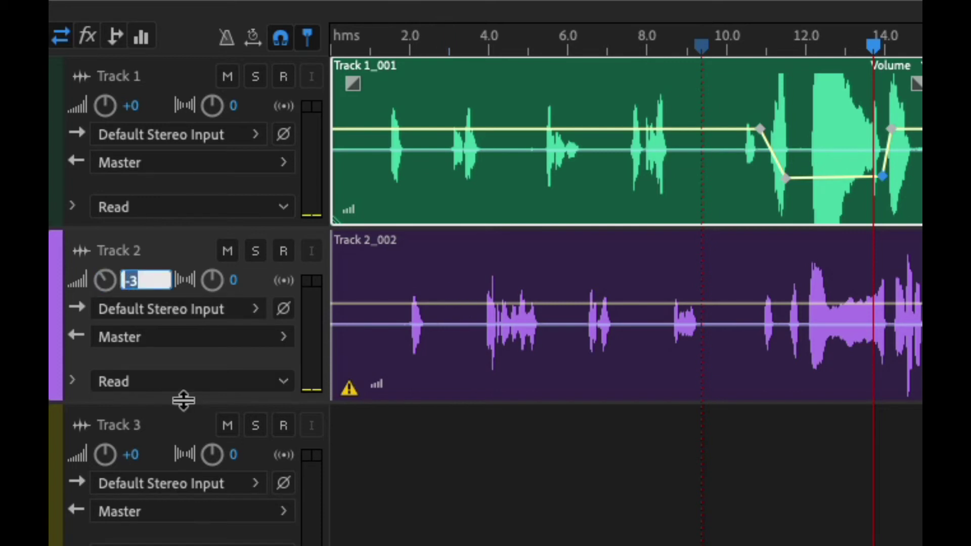
type("0")
key("Return")
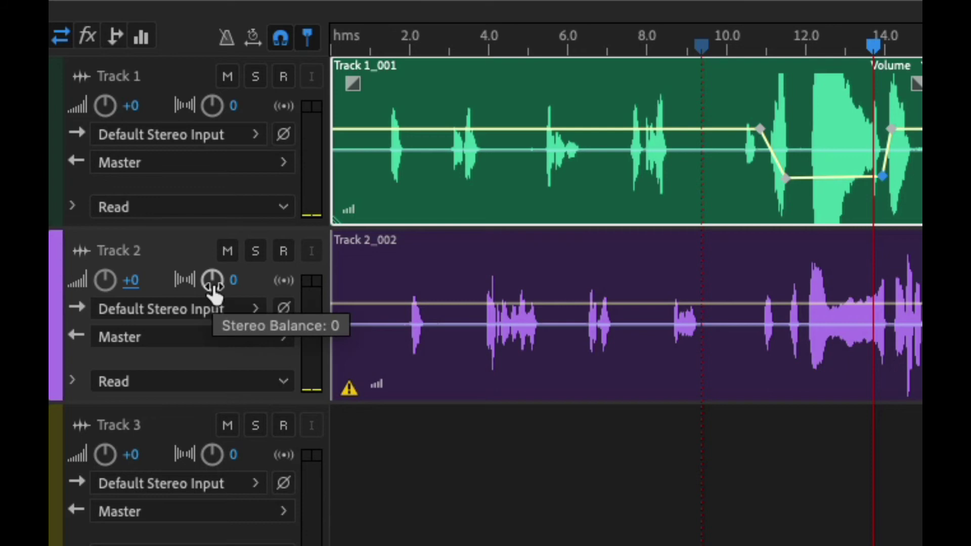
Step: Pan Track 2 to L100 and Track 1 to R100, then play the mix from the start
left_click_drag(213, 290, 101, 306)
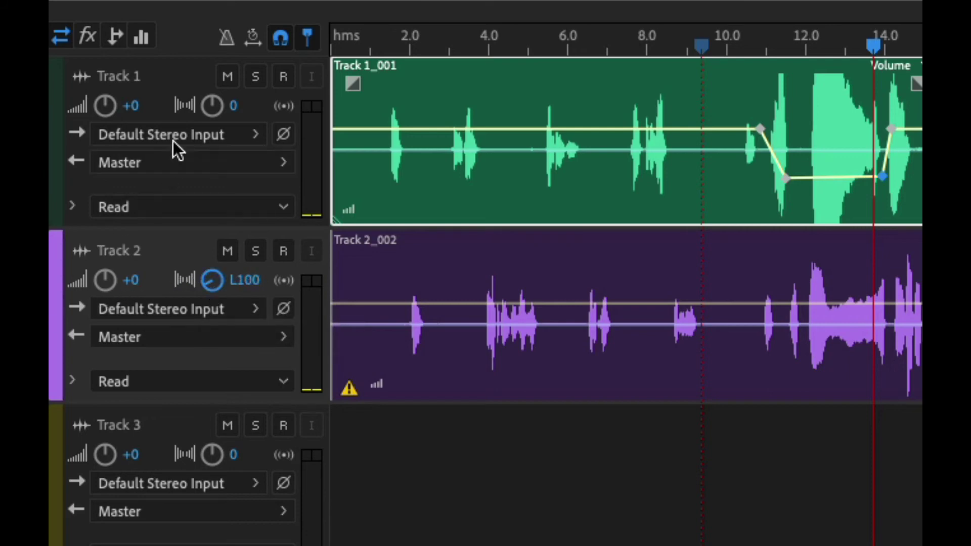
left_click_drag(207, 117, 910, 430)
key("Home")
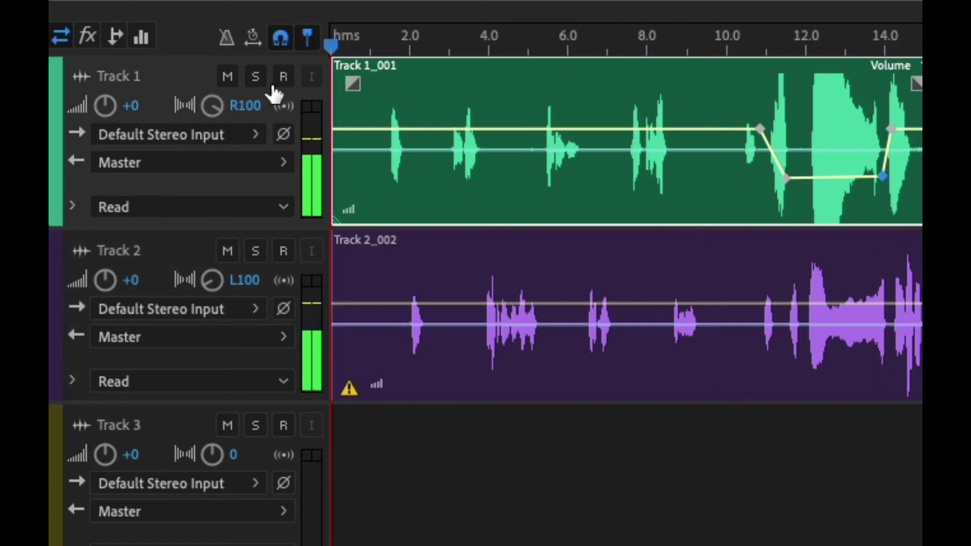
key("space")
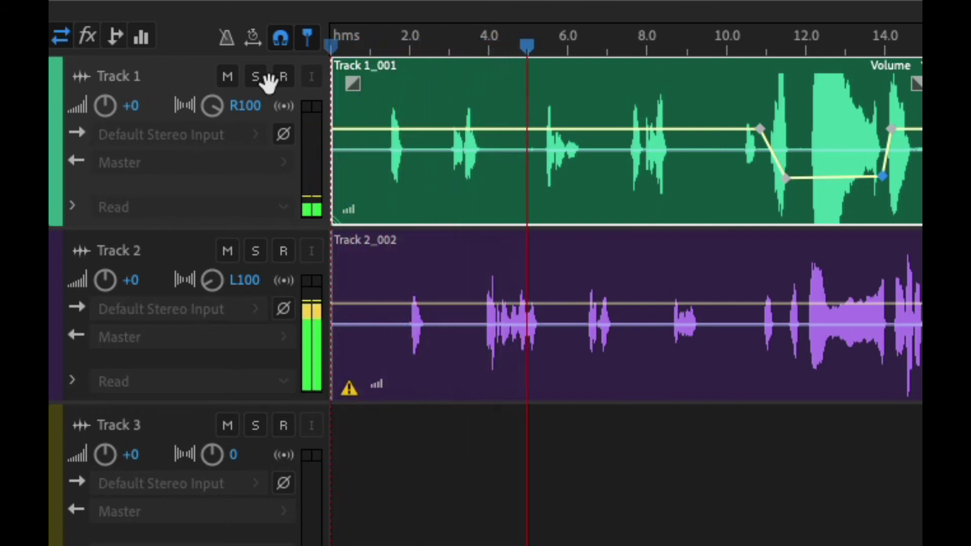
key("space")
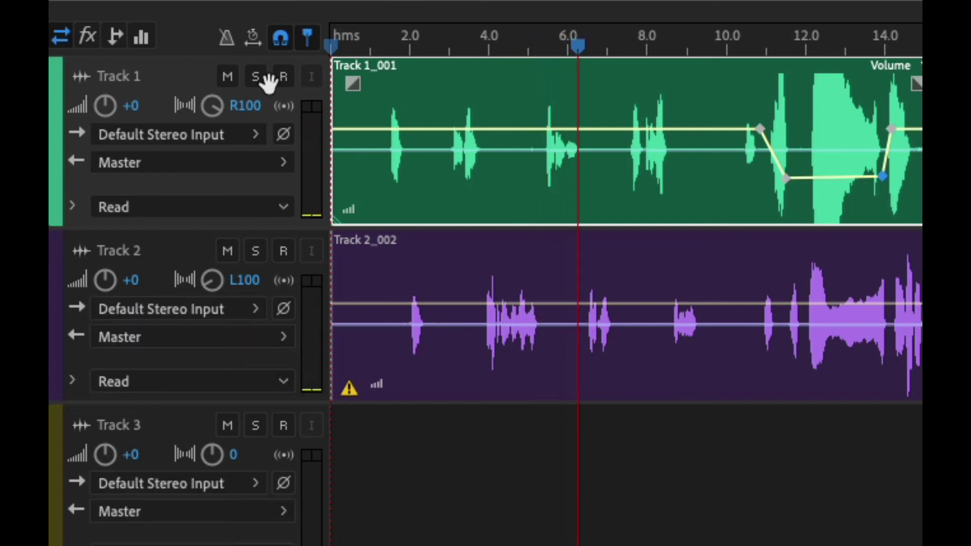
Step: Set Track 2's pan to L75.3 and Track 1's to R75, then play from about 6.7 s
left_click(244, 284)
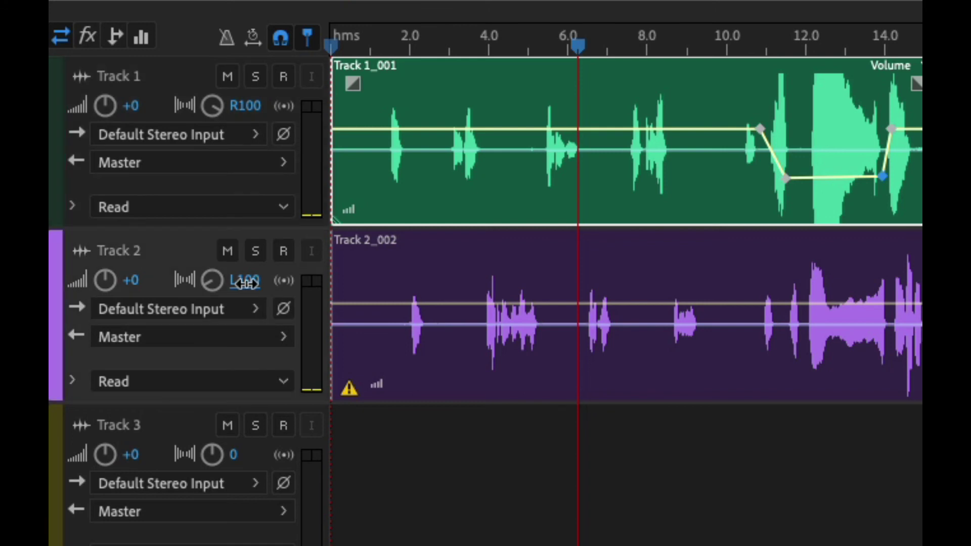
left_click_drag(245, 283, 342, 291)
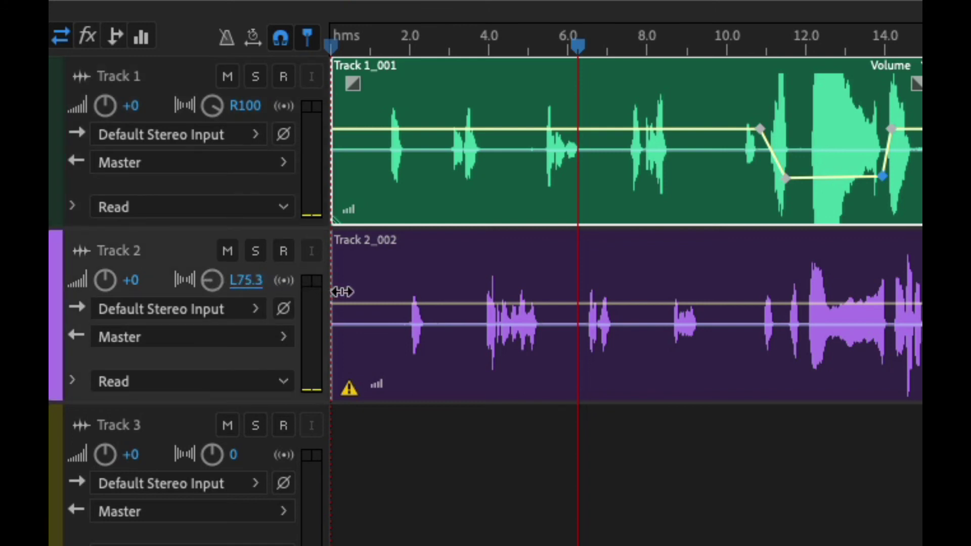
left_click(248, 106)
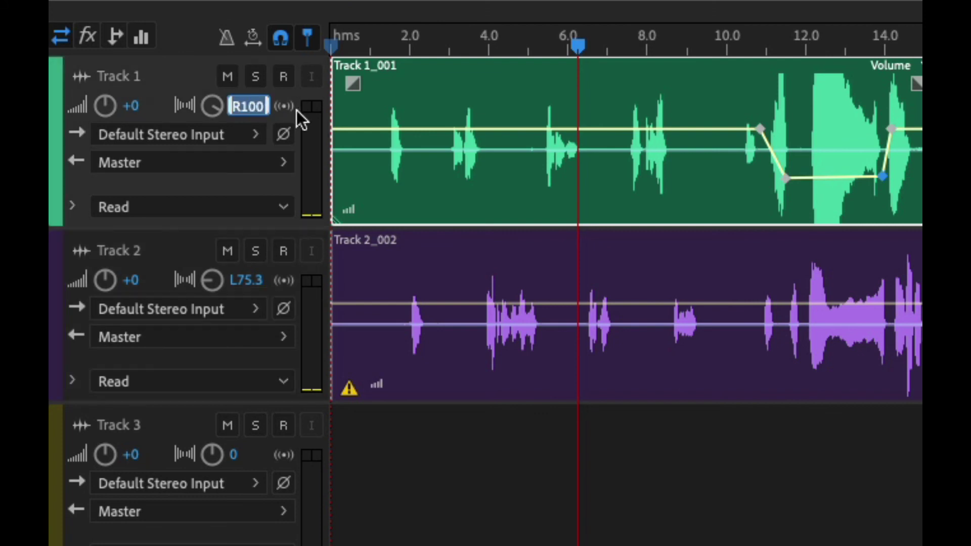
type("57")
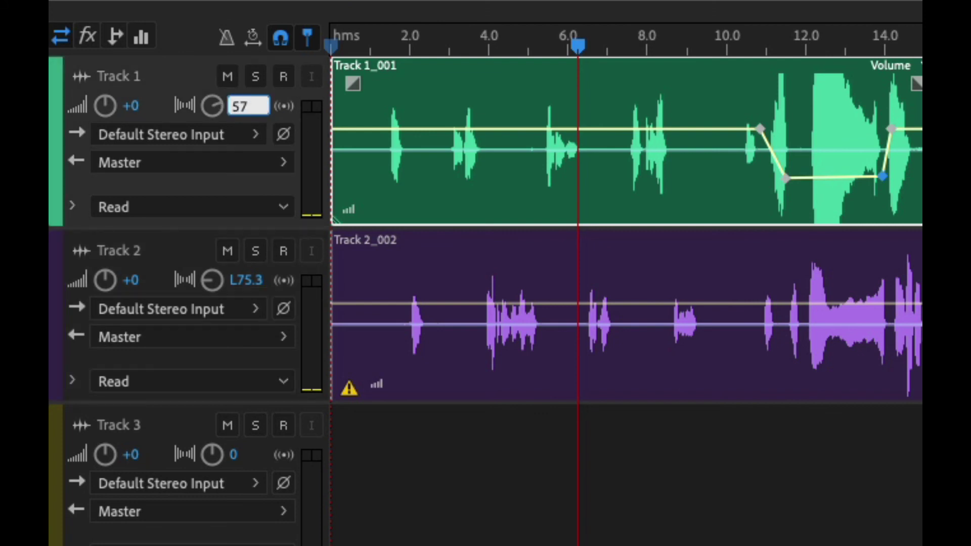
key("BackSpace")
key("BackSpace")
type("75")
left_click(596, 26)
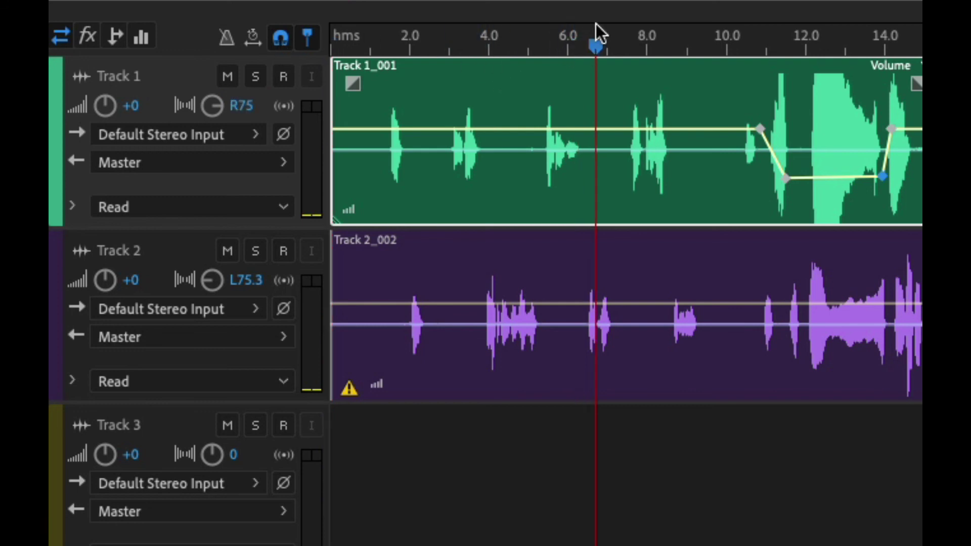
key("space")
key("space")
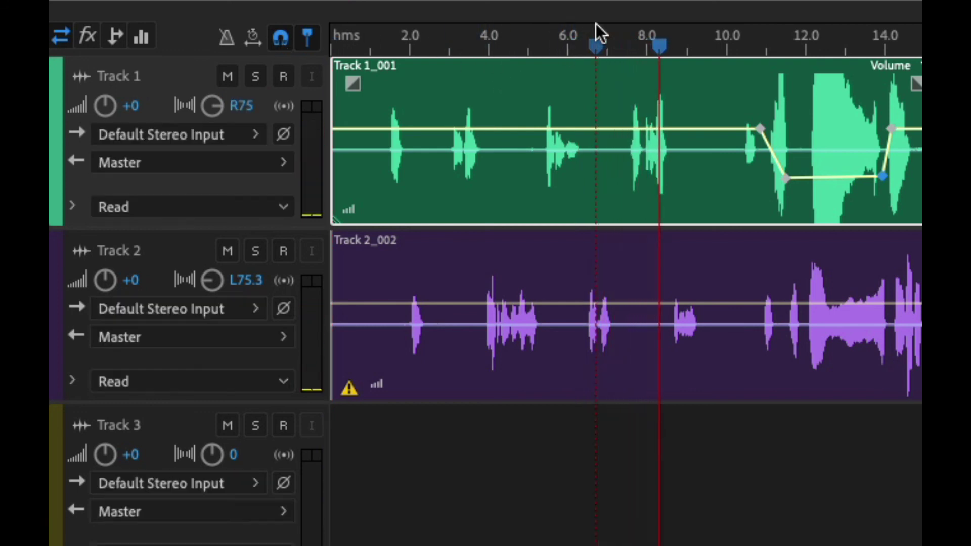